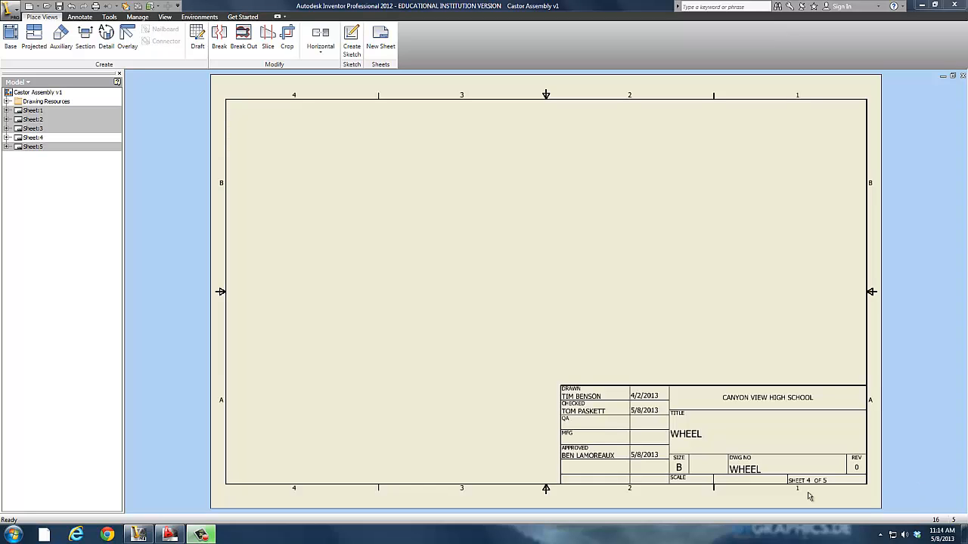
Look through sheets 1, 2 and 3 of the castor drawing and return to blank sheet 4.
double_click(24, 111)
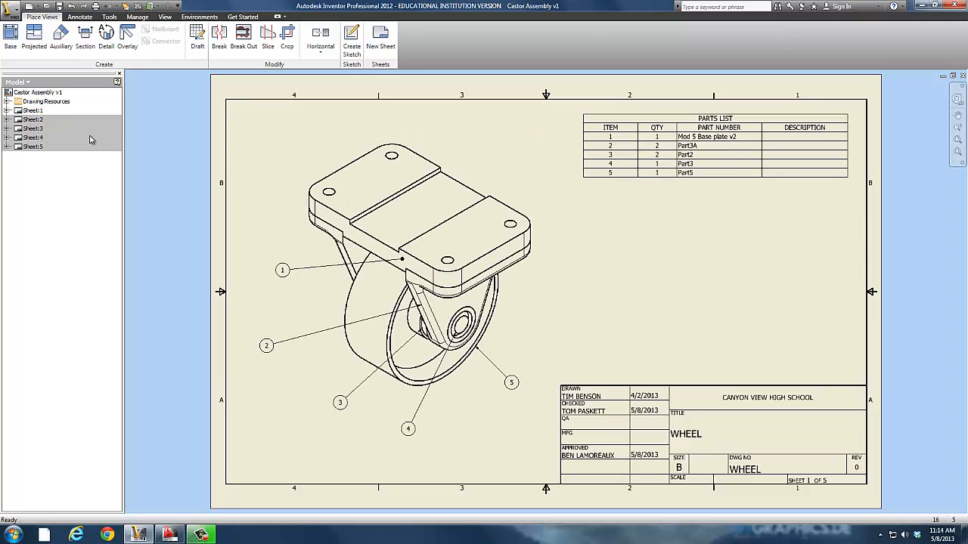
double_click(32, 119)
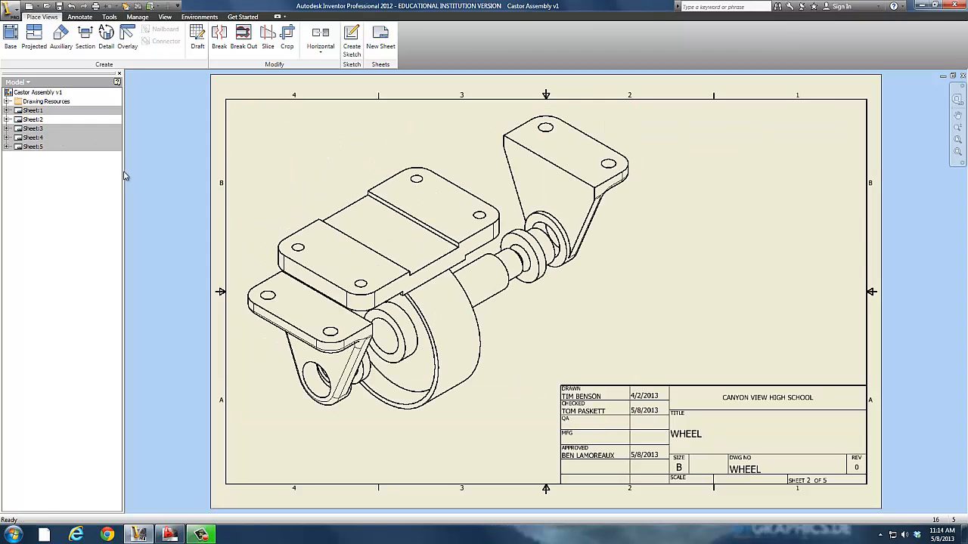
double_click(30, 130)
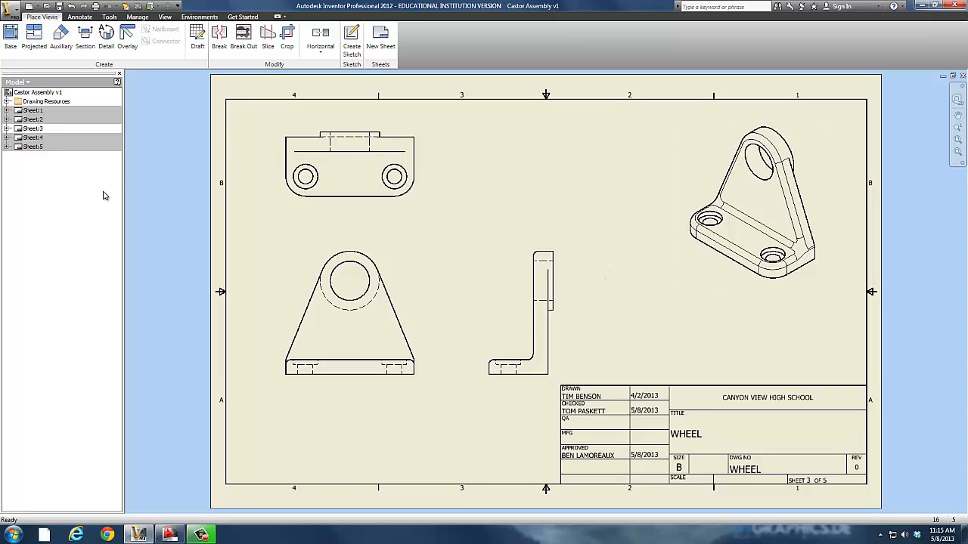
double_click(31, 138)
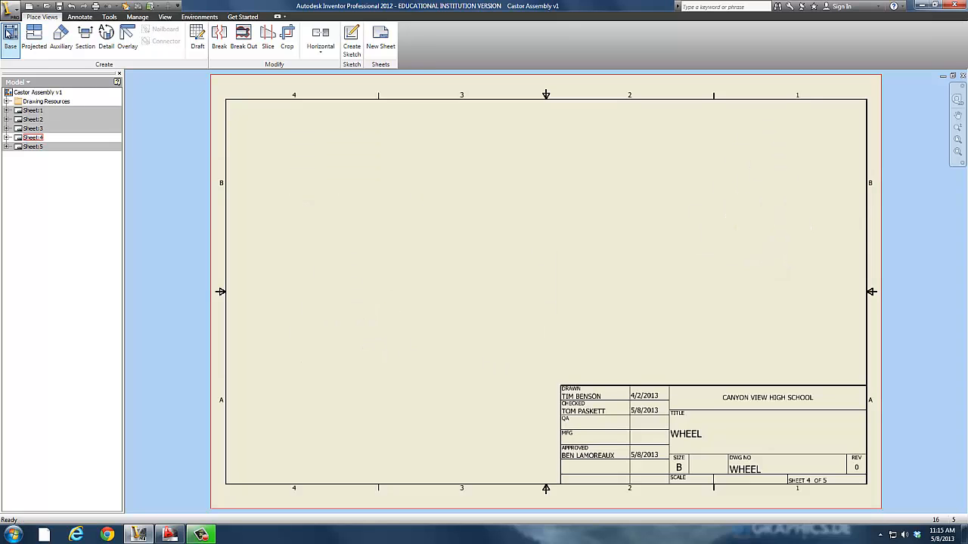
Place a front base view of the Castor Plate part at 1:1 scale on the left half of sheet 4.
left_click(9, 33)
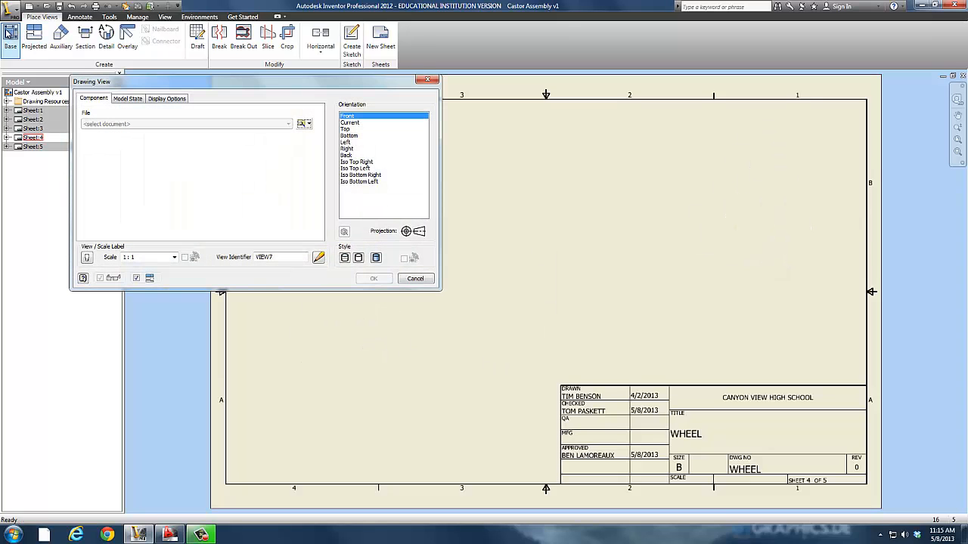
left_click(308, 125)
left_click(304, 134)
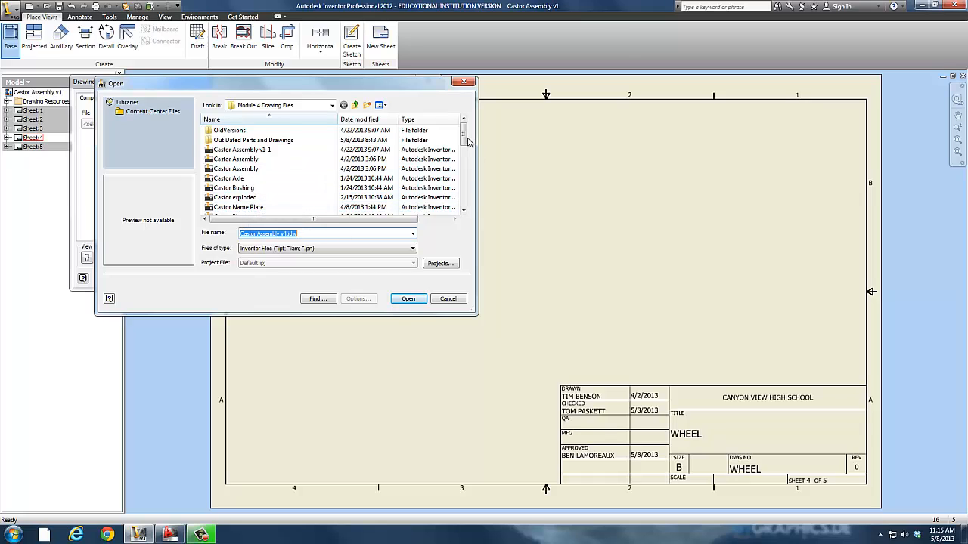
scroll(288, 175, "down", 2)
left_click(242, 170)
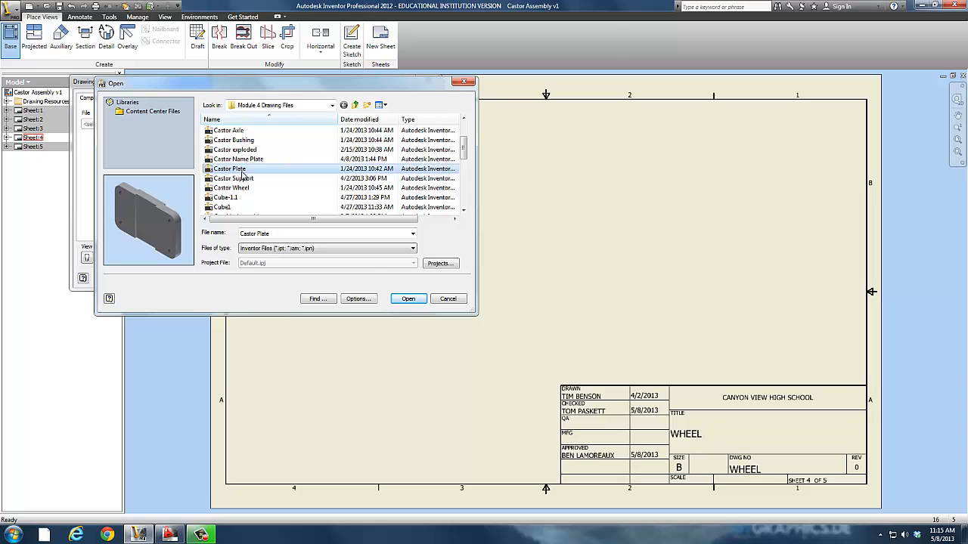
left_click(408, 299)
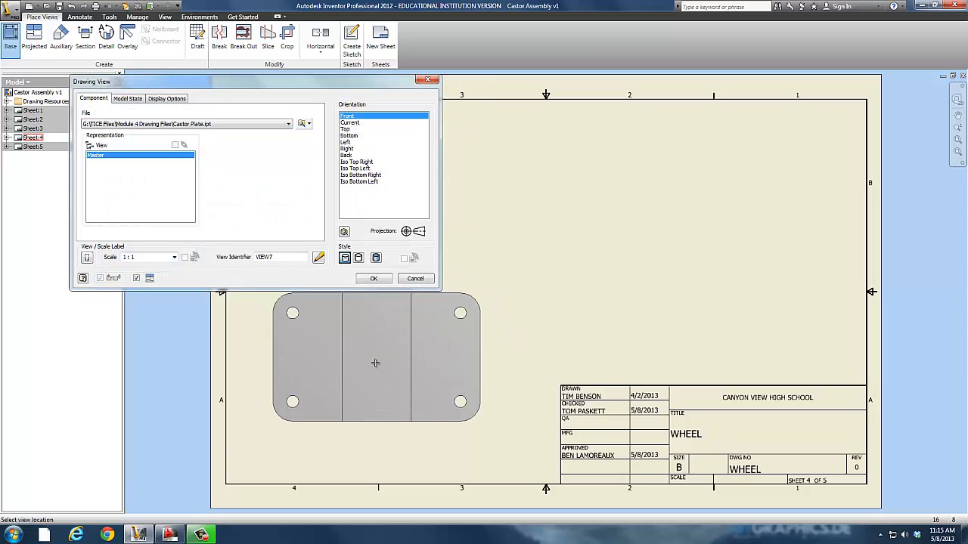
left_click(366, 305)
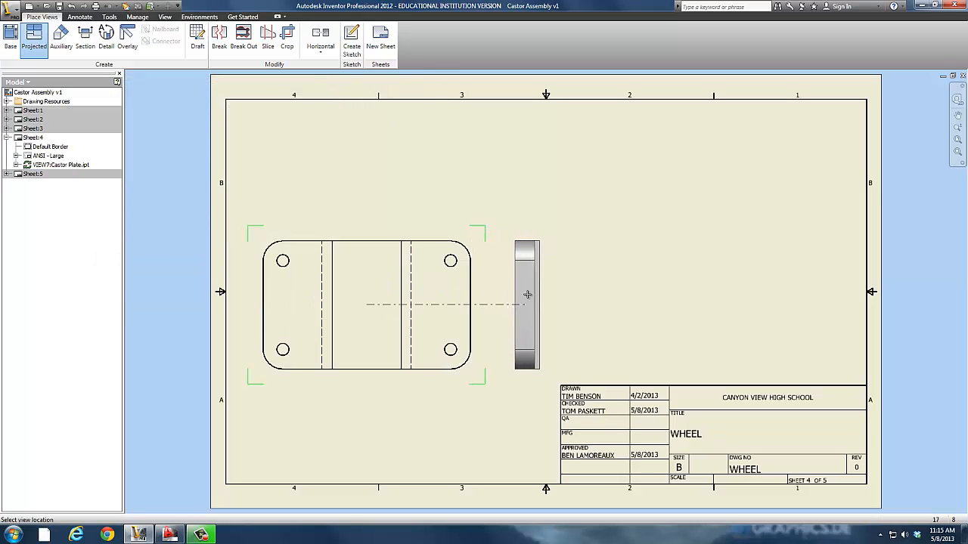
Project a side view, a top view and an isometric view from the Castor Plate front view.
left_click(527, 294)
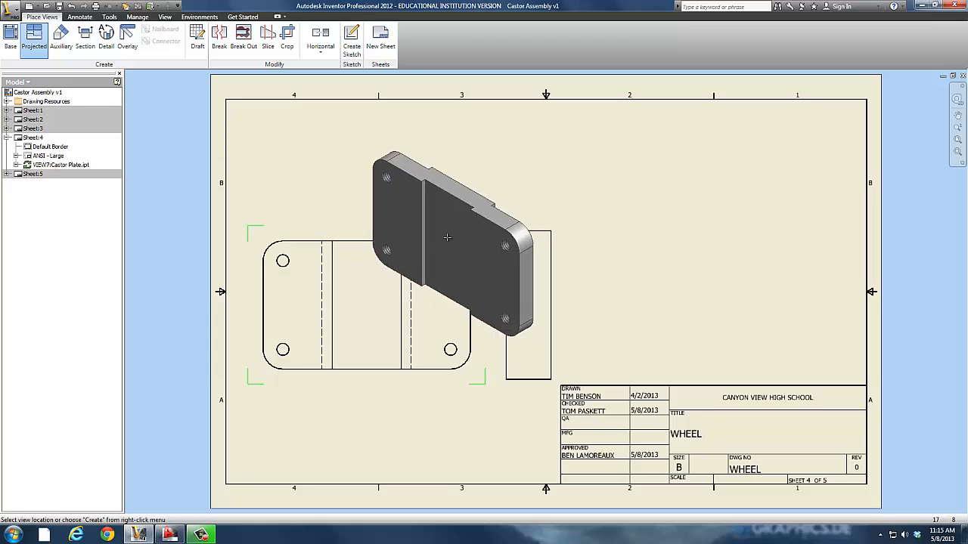
left_click(399, 179)
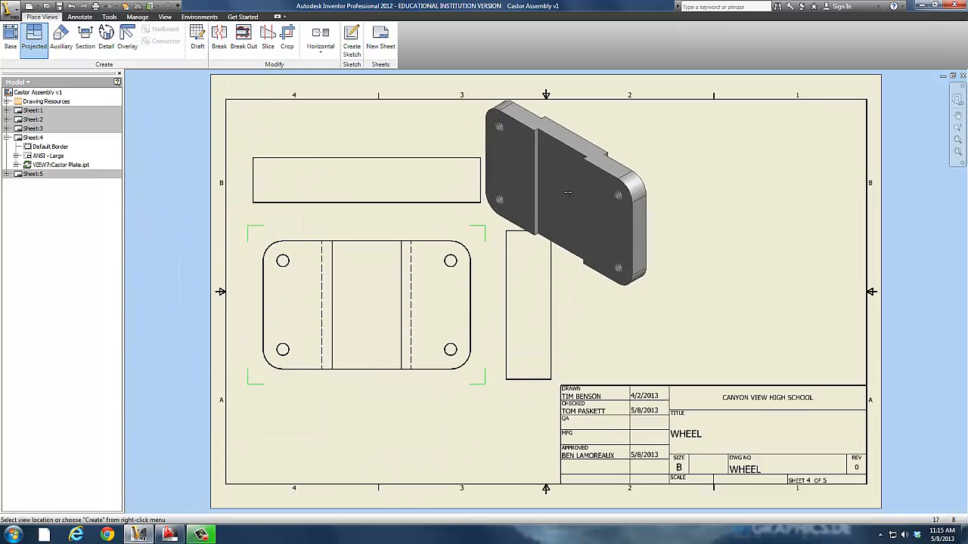
left_click(604, 179)
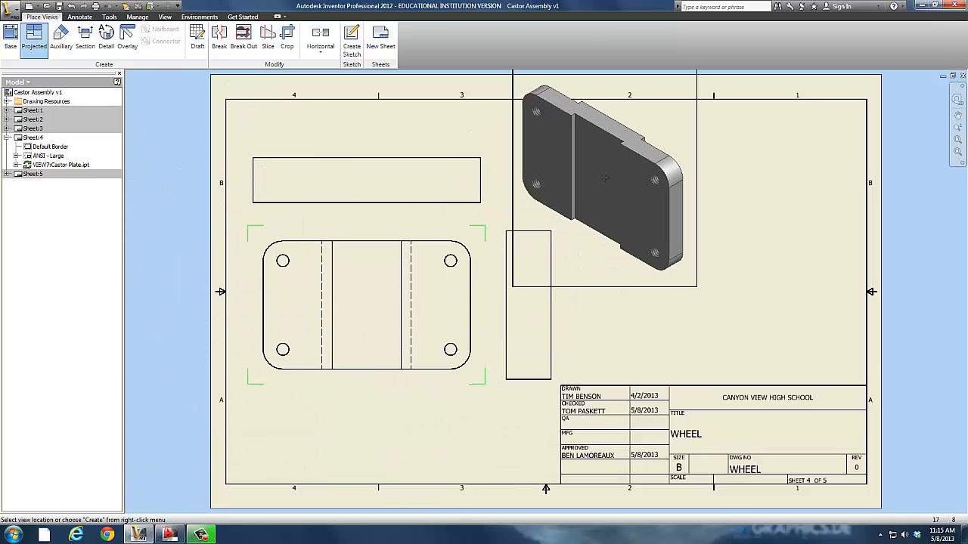
right_click(611, 194)
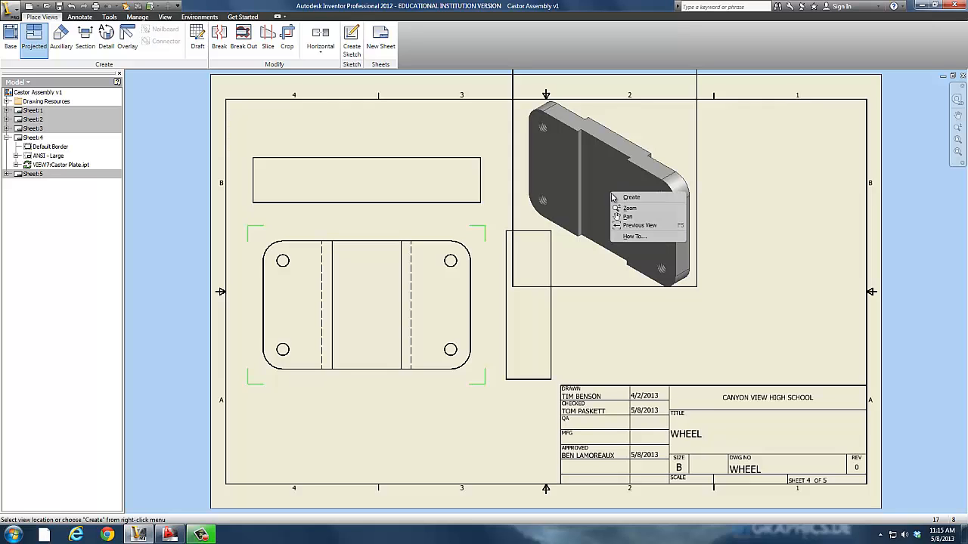
left_click(630, 197)
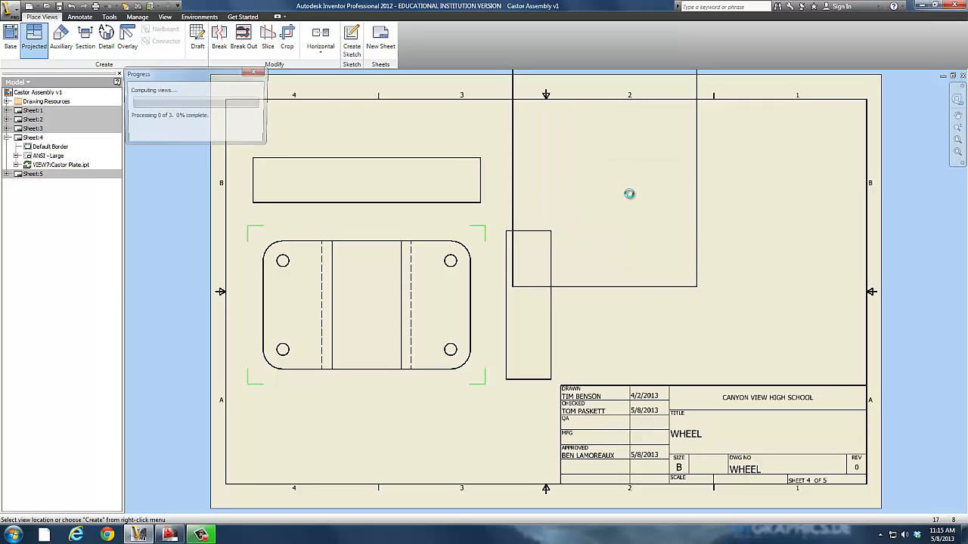
Move the plate's isometric view to the sheet's upper right corner and space out the front, side and top views.
left_click(696, 288)
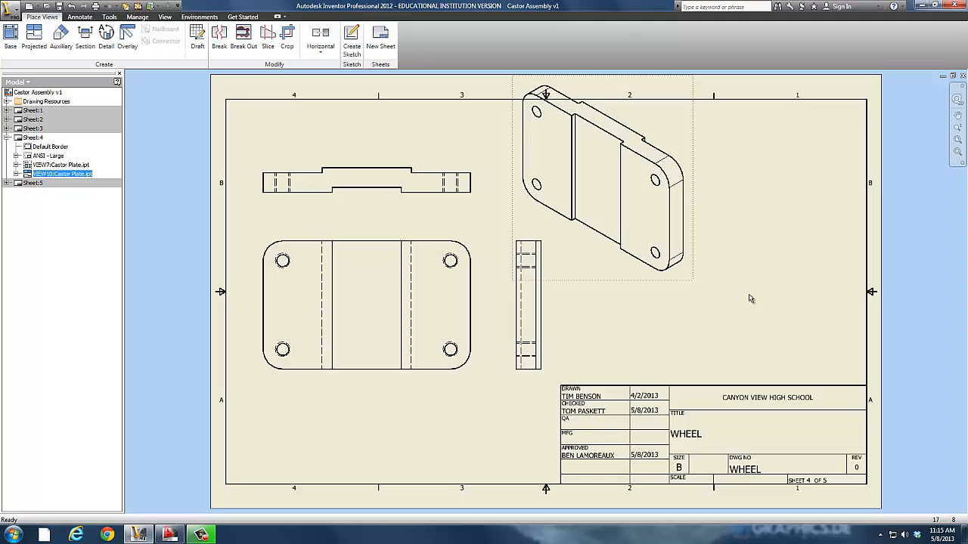
left_click_drag(690, 280, 858, 304)
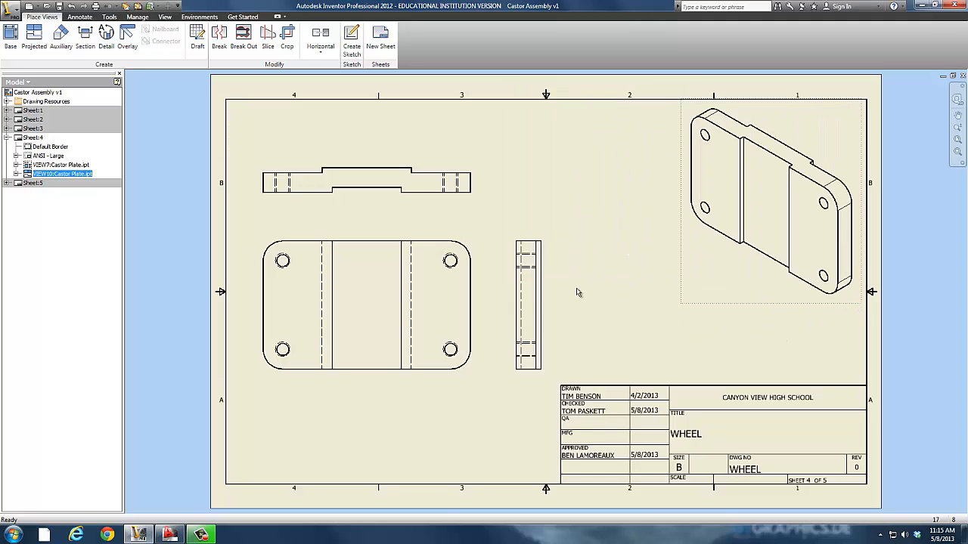
left_click_drag(557, 303, 583, 289)
left_click_drag(355, 357, 378, 365)
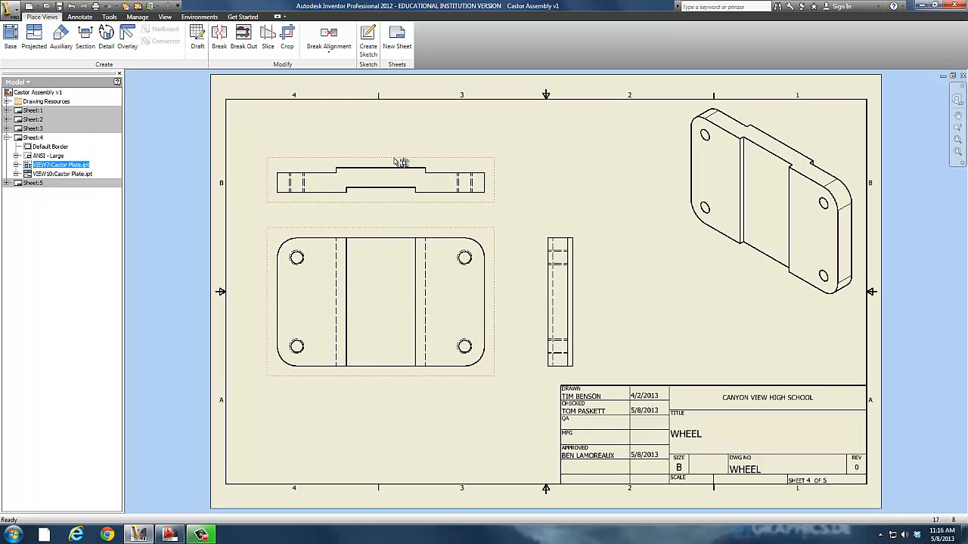
mouse_move(401, 163)
left_mouse_down()
mouse_move(395, 136)
mouse_move(400, 145)
left_mouse_up()
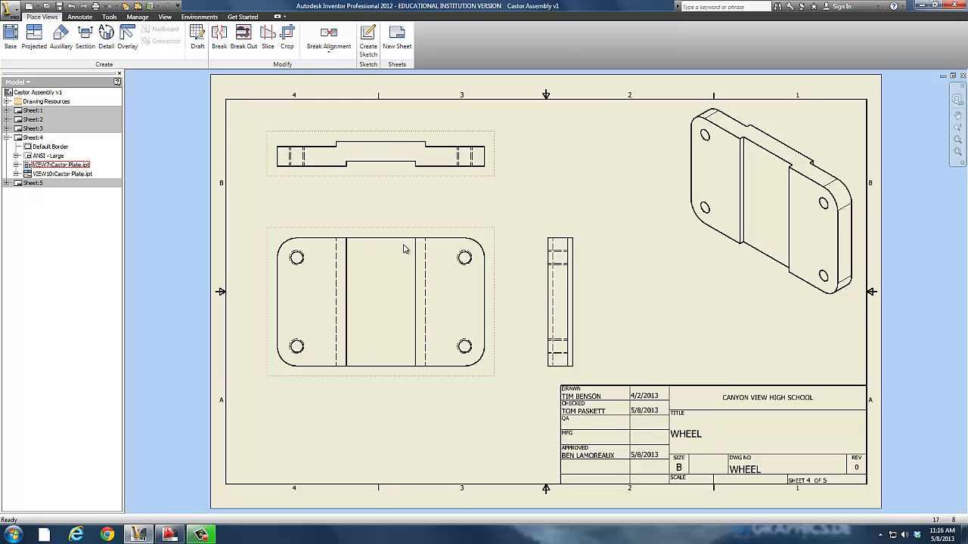
Set the Castor Plate front view's scale to 1/2.
right_click(425, 380)
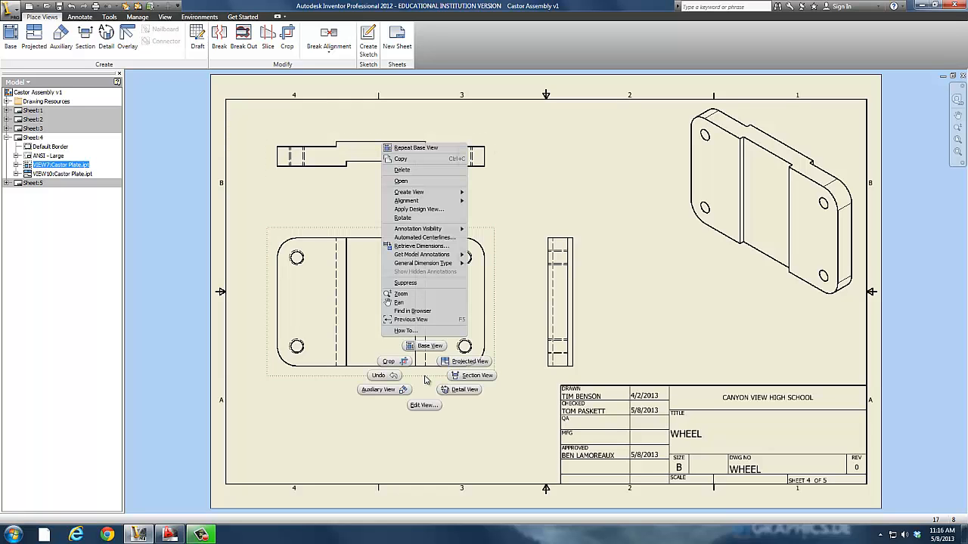
left_click(423, 405)
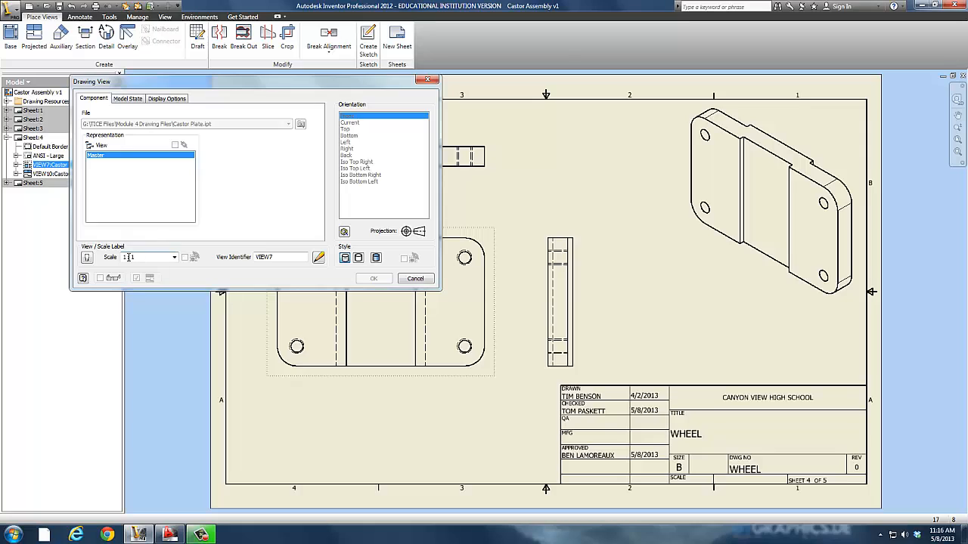
left_click(175, 258)
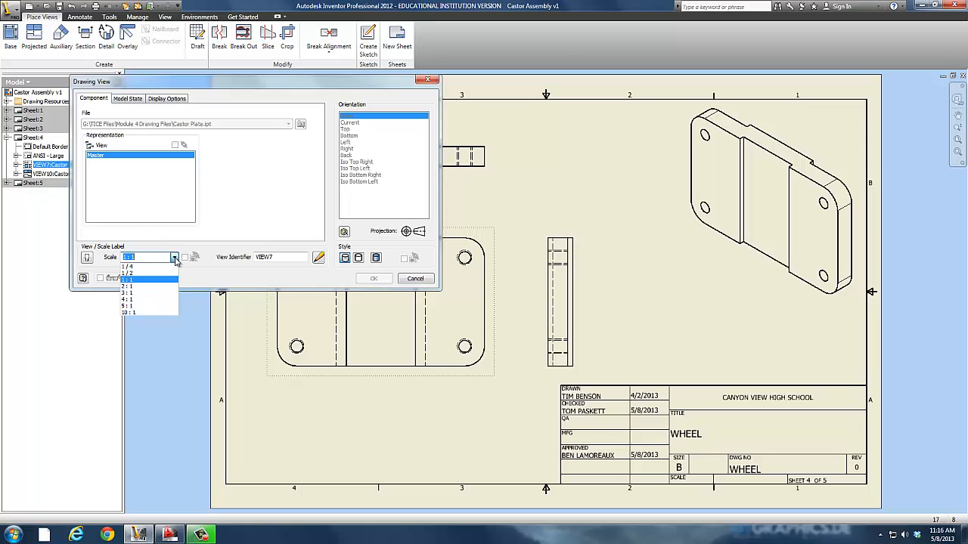
left_click(131, 274)
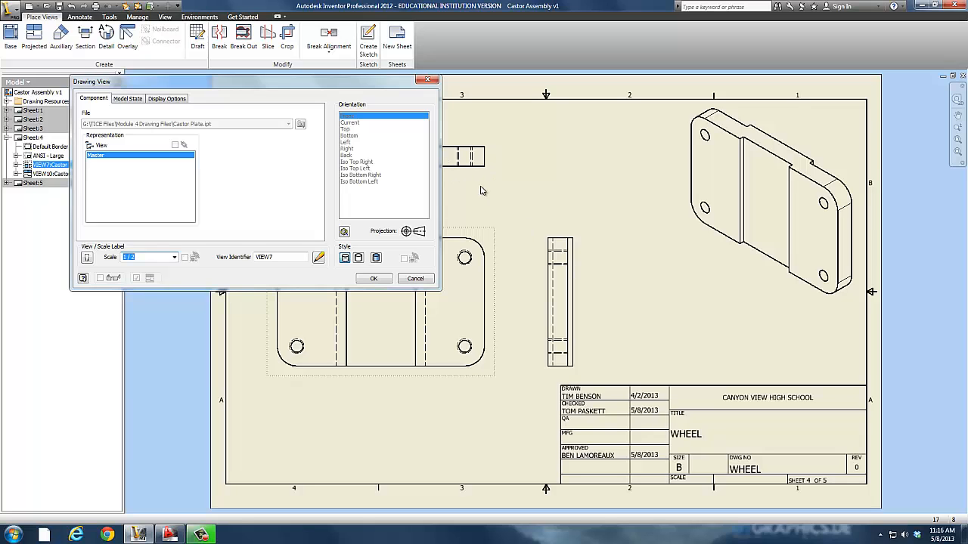
left_click(373, 278)
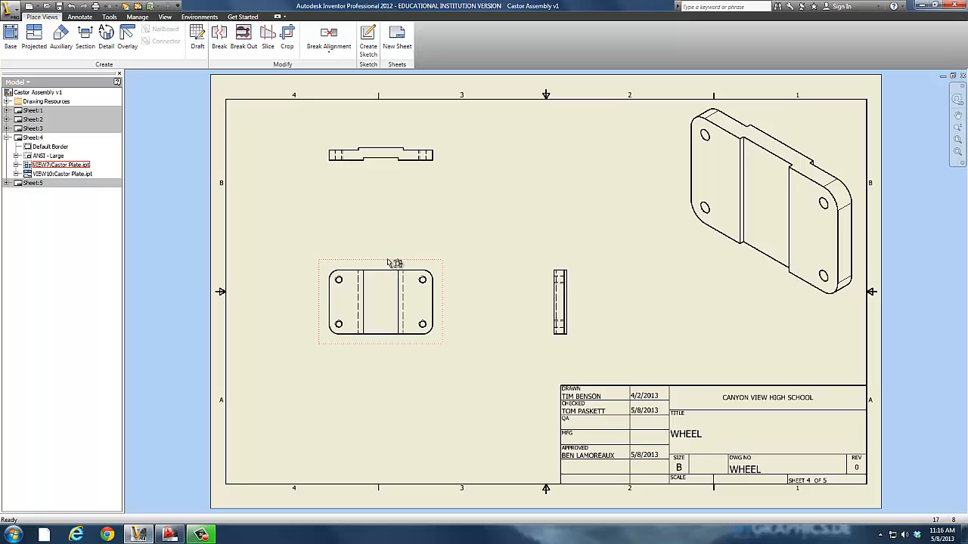
Group the plate's front, top and side views closely together in the upper left area of the sheet.
left_click_drag(395, 262, 378, 248)
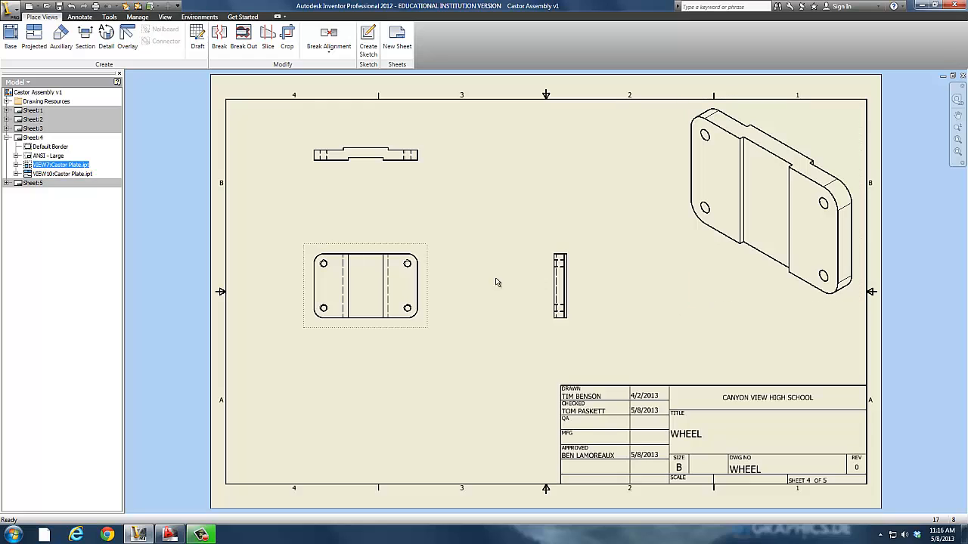
left_click_drag(408, 248, 411, 188)
left_click(365, 145)
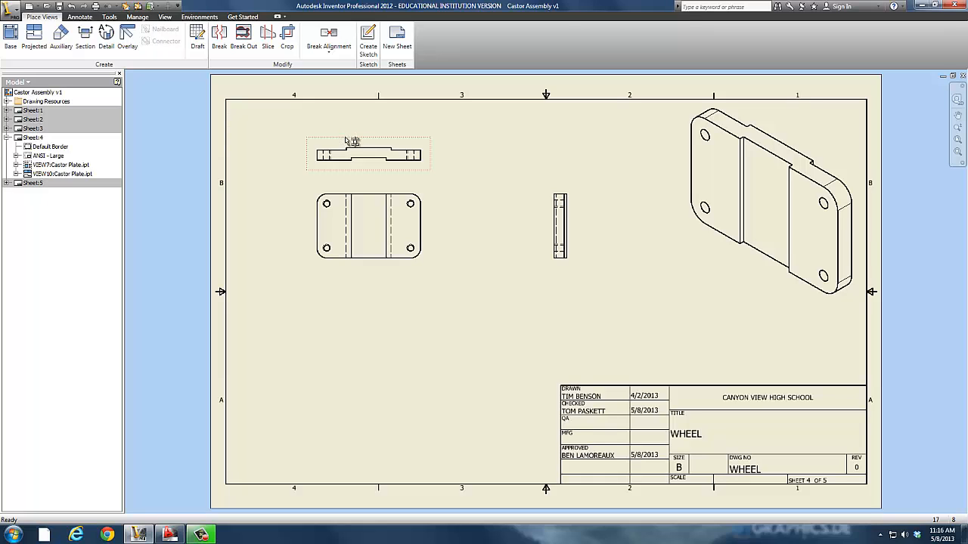
left_click_drag(346, 141, 348, 121)
left_click_drag(372, 185, 322, 176)
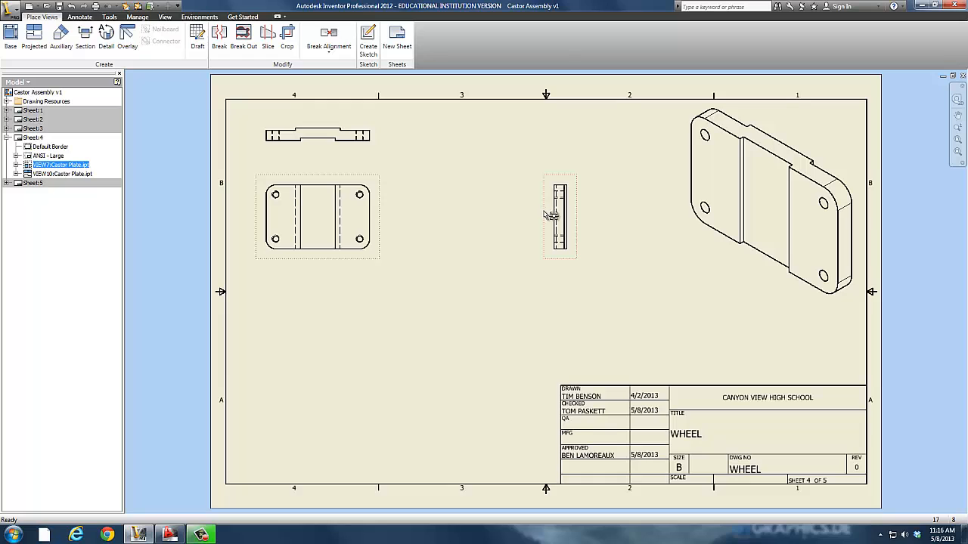
left_click_drag(550, 215, 395, 216)
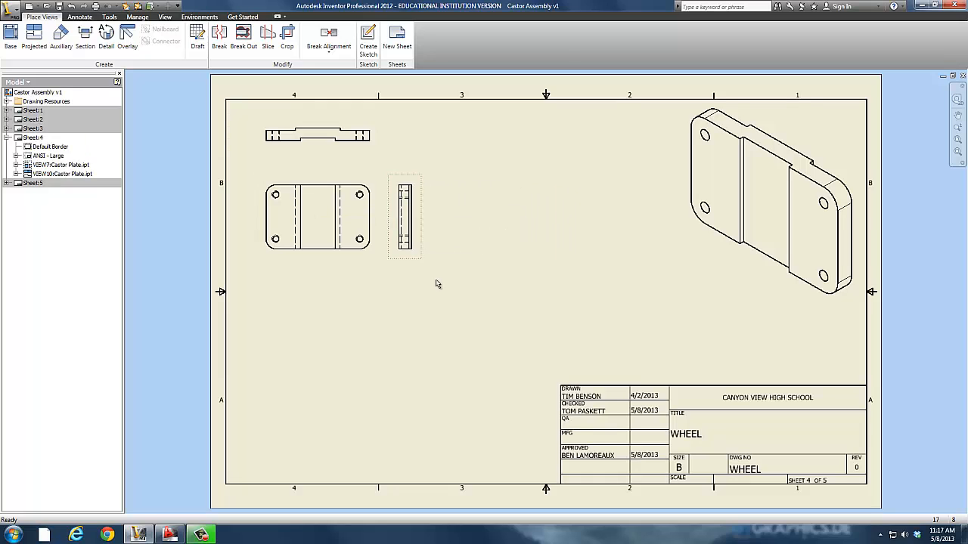
Place a front base view of the Castor Bushing part at 1:1 scale between the plate's side and isometric views.
left_click(10, 36)
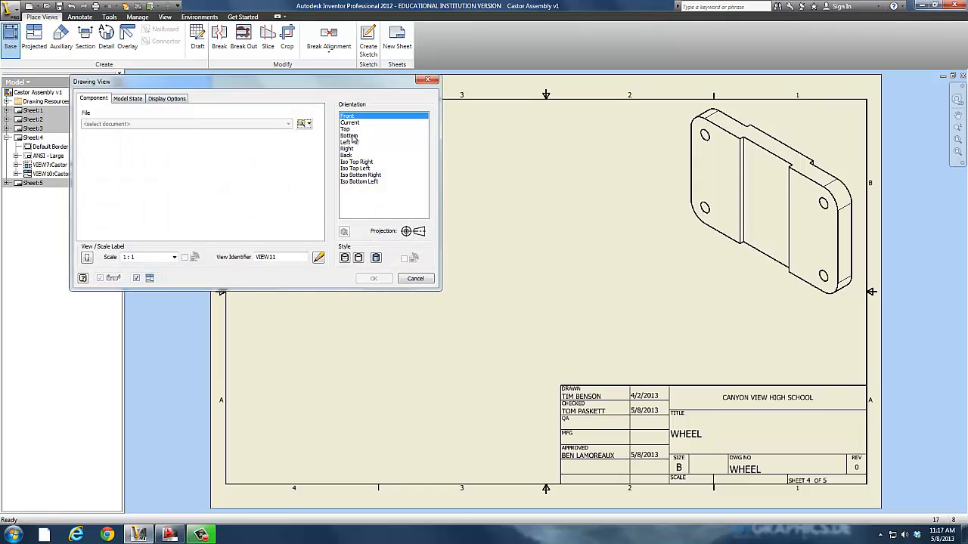
left_click(300, 124)
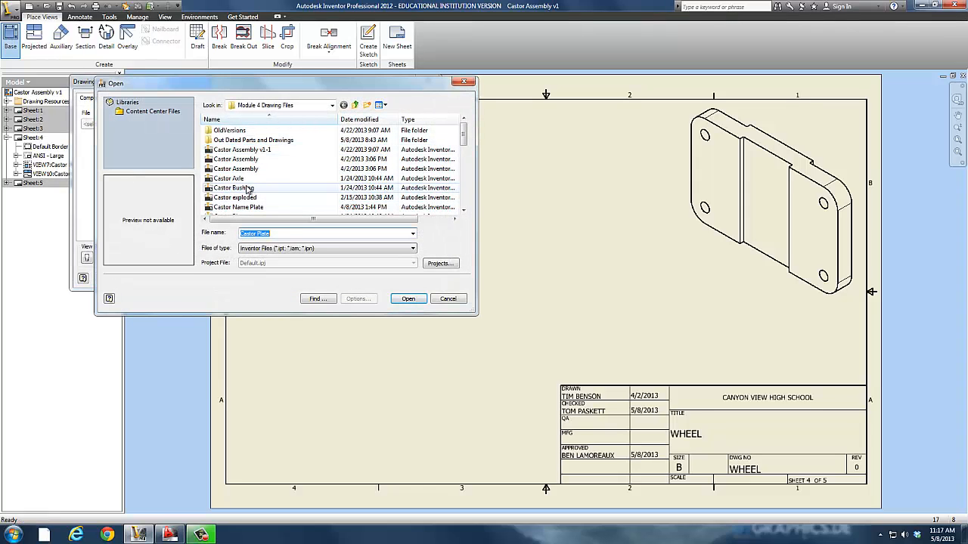
left_click(233, 187)
left_click(408, 299)
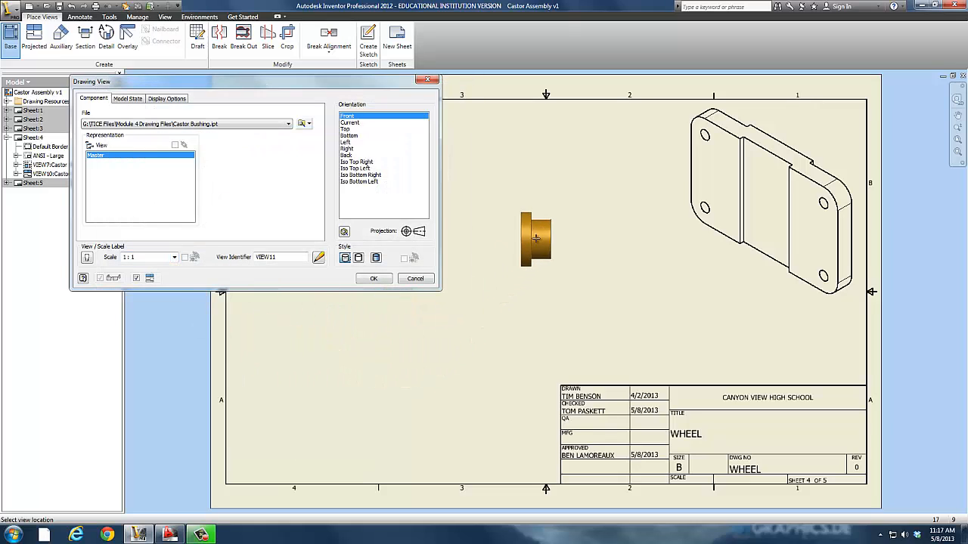
left_click(512, 196)
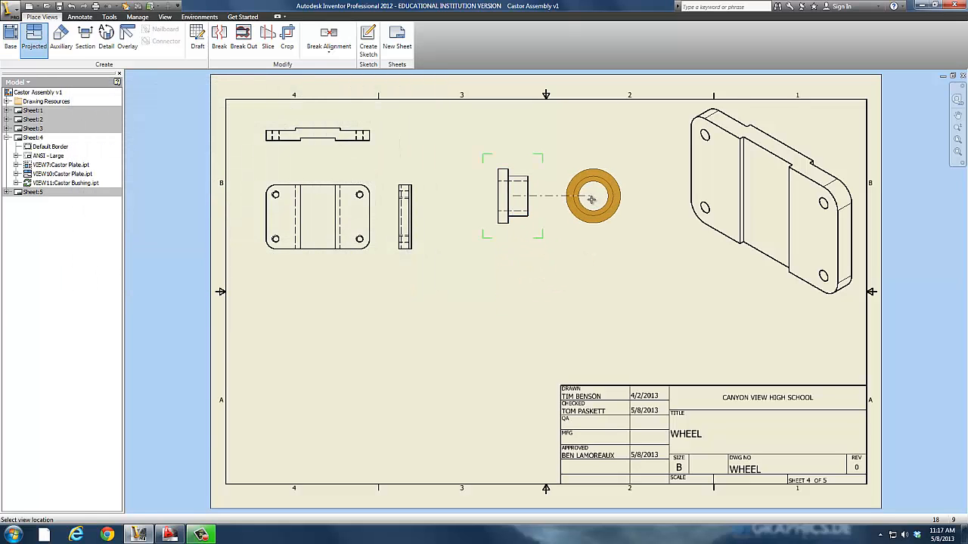
Project the bushing's circular end view to the right of its front view.
left_click(590, 196)
right_click(583, 289)
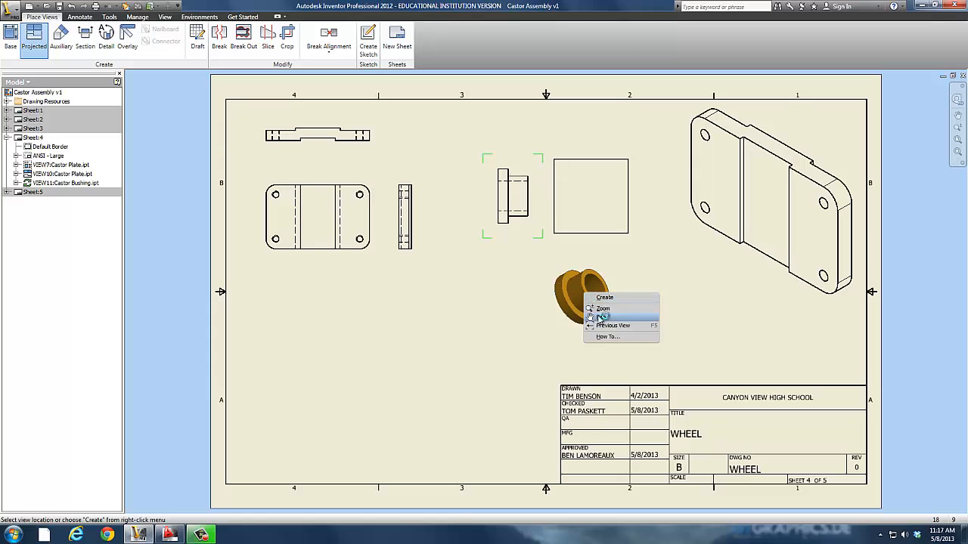
left_click(602, 295)
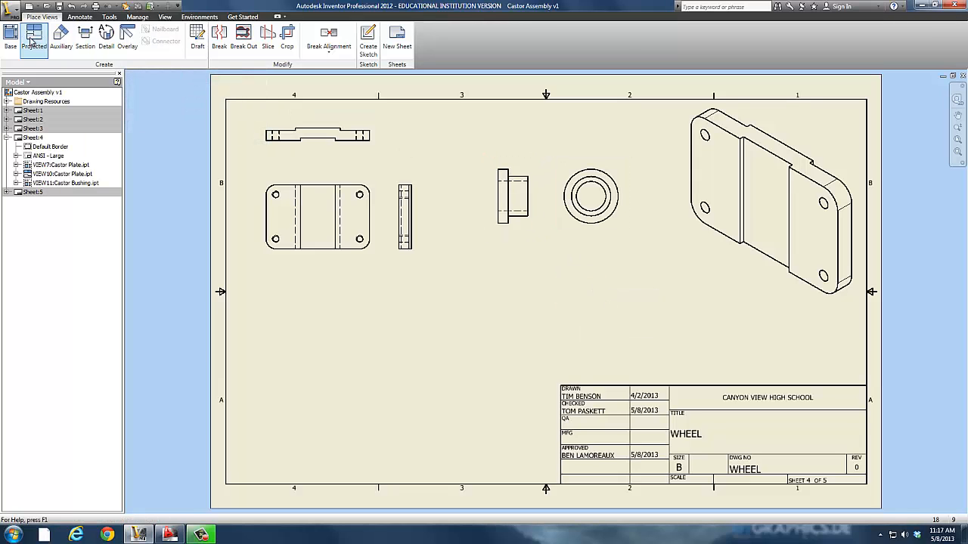
Place a second front base view of the Castor Bushing part at 1:1 scale directly below the existing bushing front view.
left_click(10, 36)
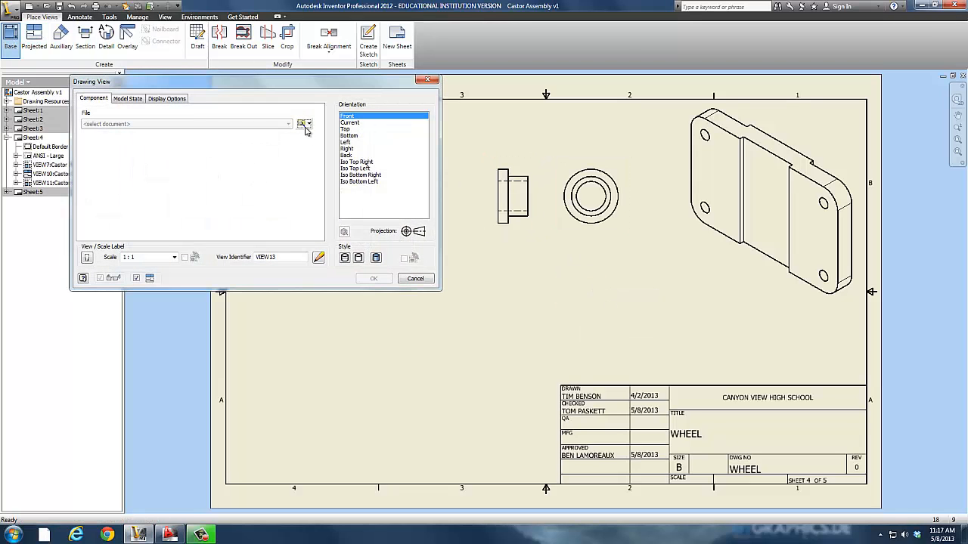
left_click(304, 126)
left_click(236, 188)
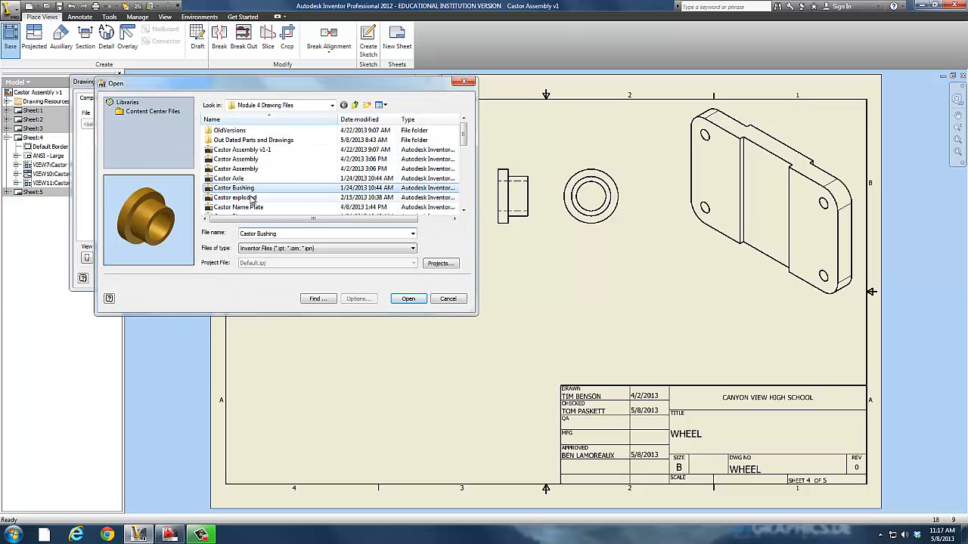
left_click(408, 299)
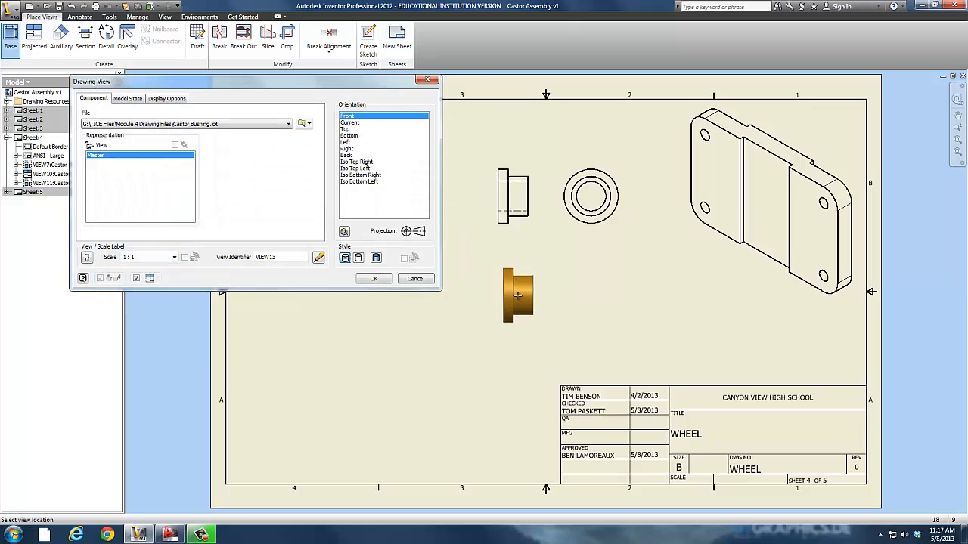
left_click(513, 294)
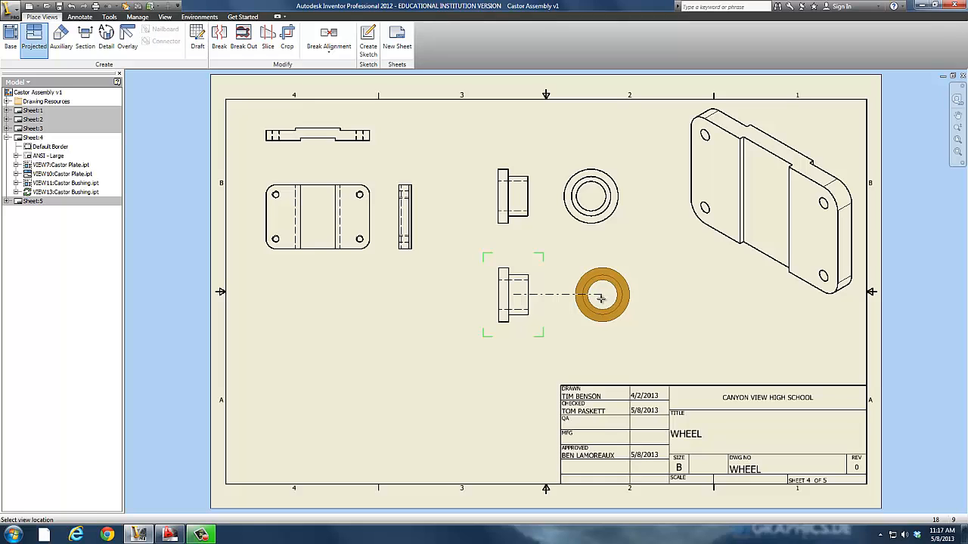
Project the circular end view of the lower bushing to the right of its front view.
left_click(601, 296)
right_click(681, 301)
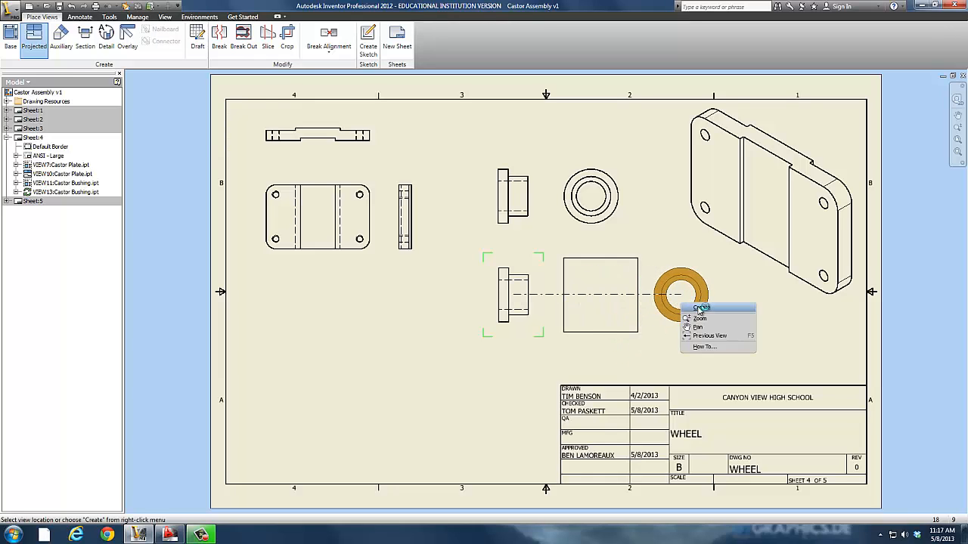
left_click(700, 308)
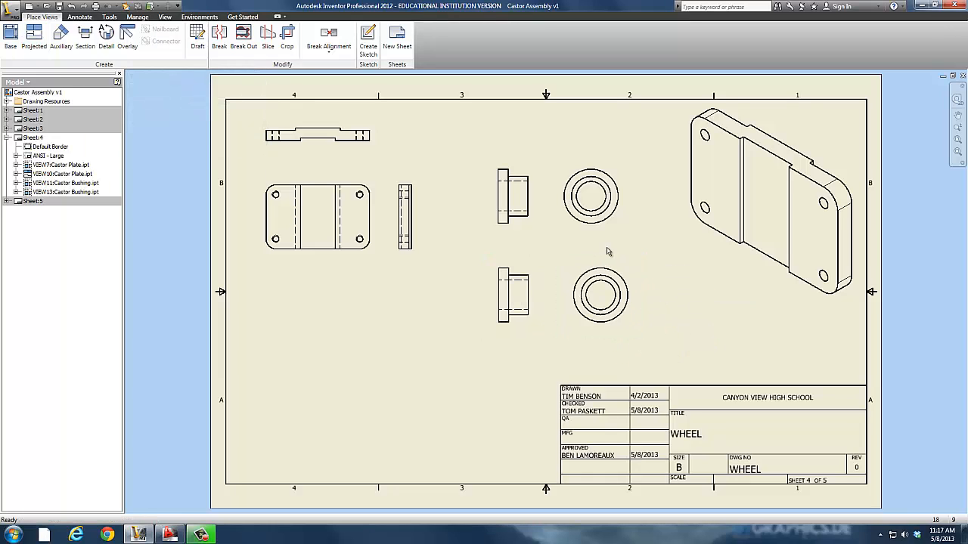
Set the lower bushing front view's scale to 2:1.
right_click(519, 333)
left_click(517, 361)
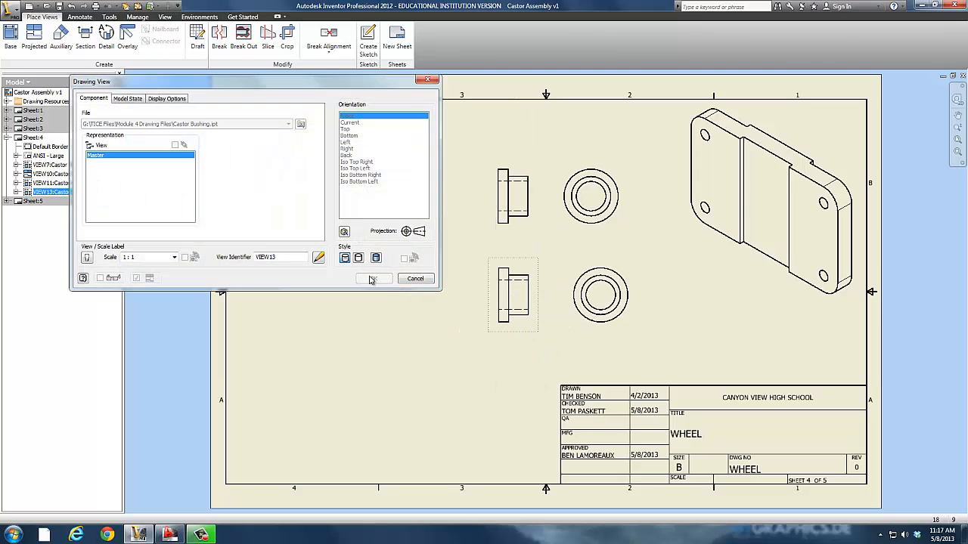
left_click(174, 258)
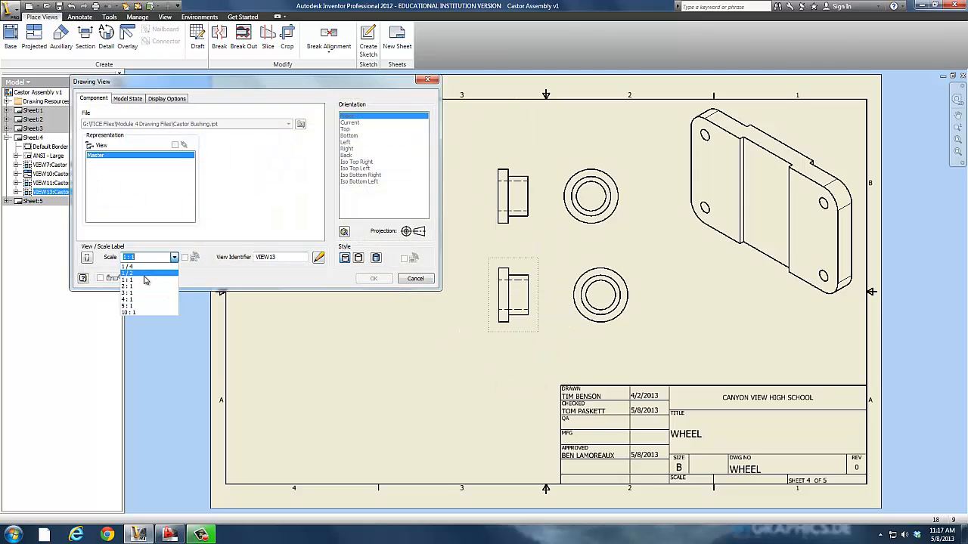
left_click(136, 291)
left_click(374, 279)
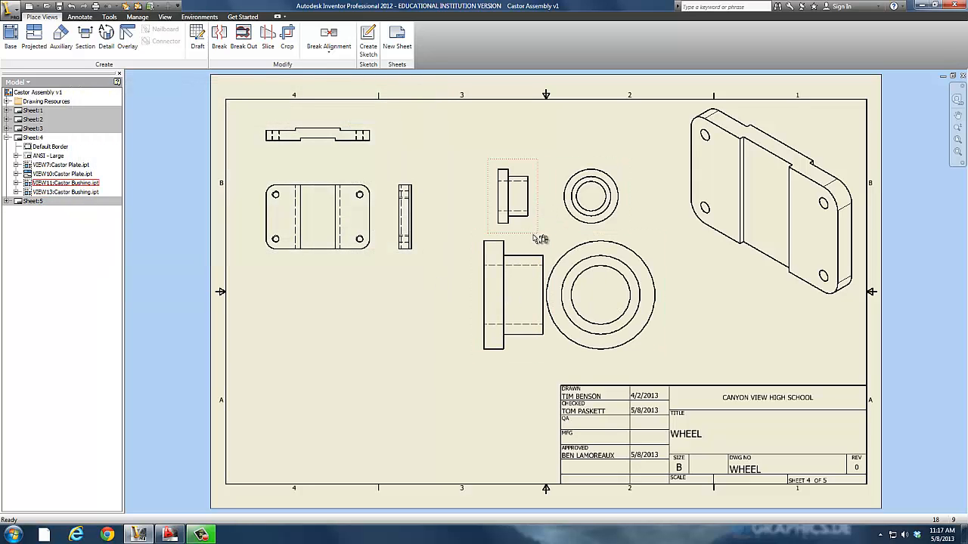
Move the upper bushing views higher on the sheet and shift the lower bushing's end view right, clear of its front view.
left_click_drag(542, 230, 525, 190)
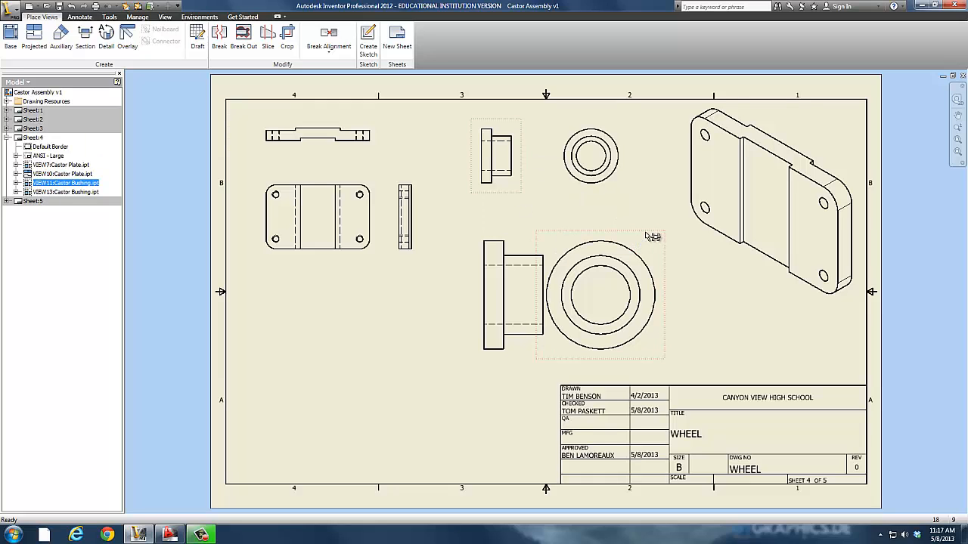
left_click_drag(646, 235, 671, 237)
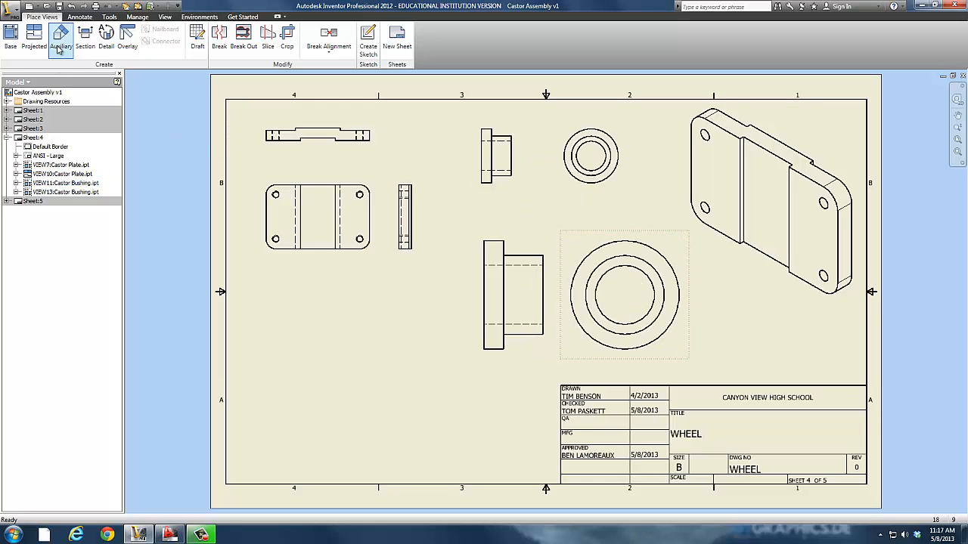
left_click(68, 17)
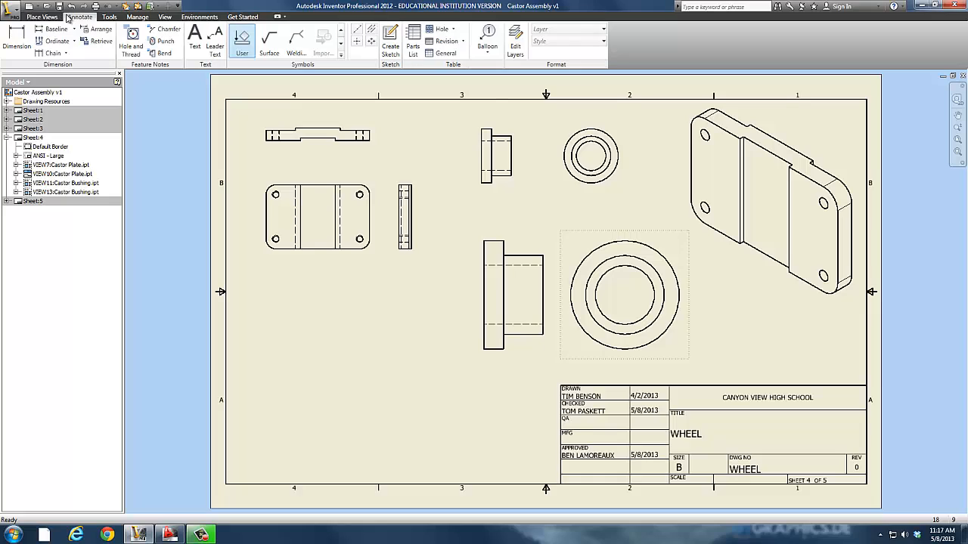
left_click(16, 37)
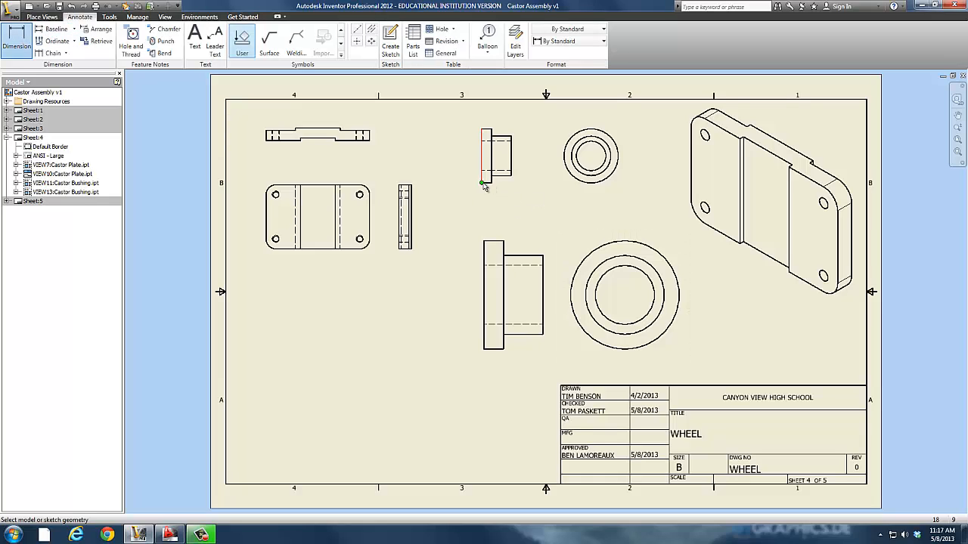
left_click(483, 184)
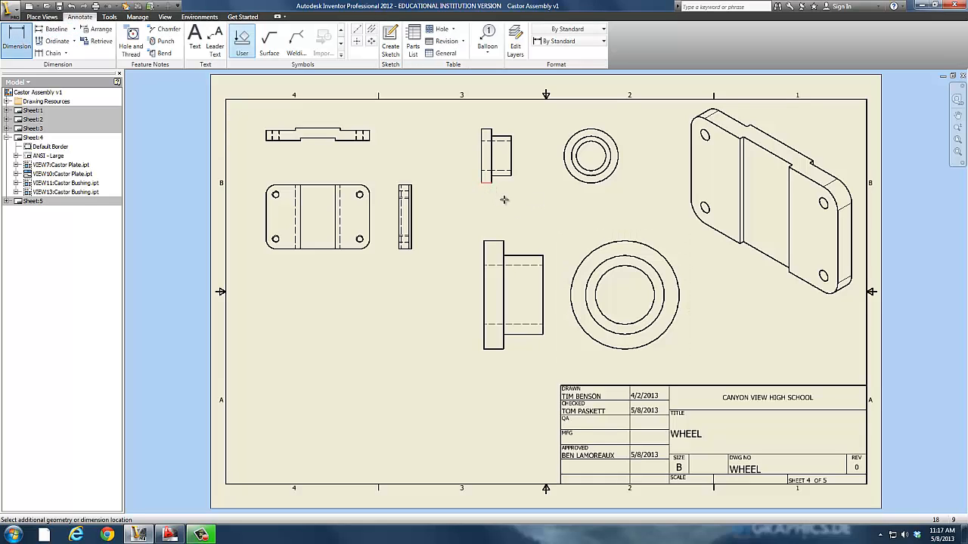
left_click(511, 177)
key("Escape")
Dimension the overall length of the bushing in the upper 1:1 front view, placing the dimension below the view.
left_click(30, 42)
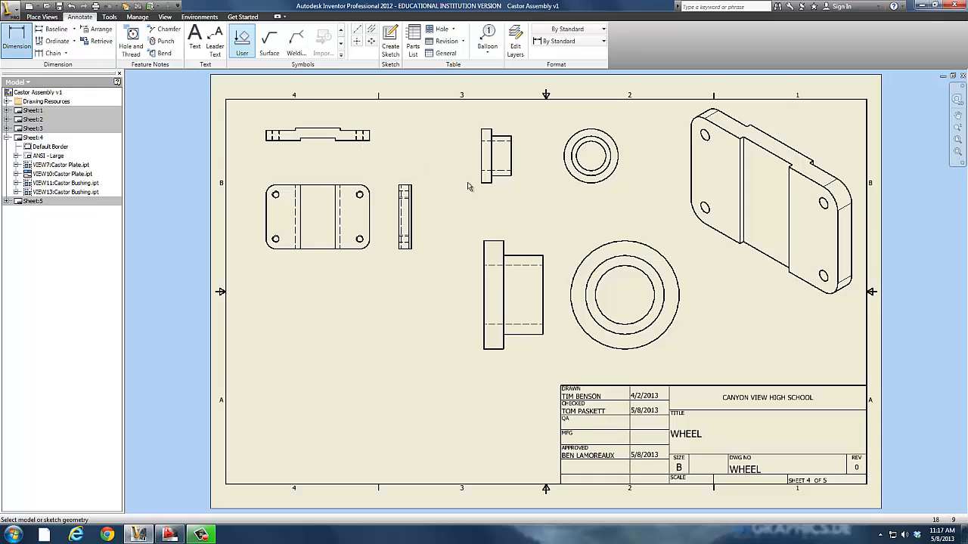
left_click(483, 181)
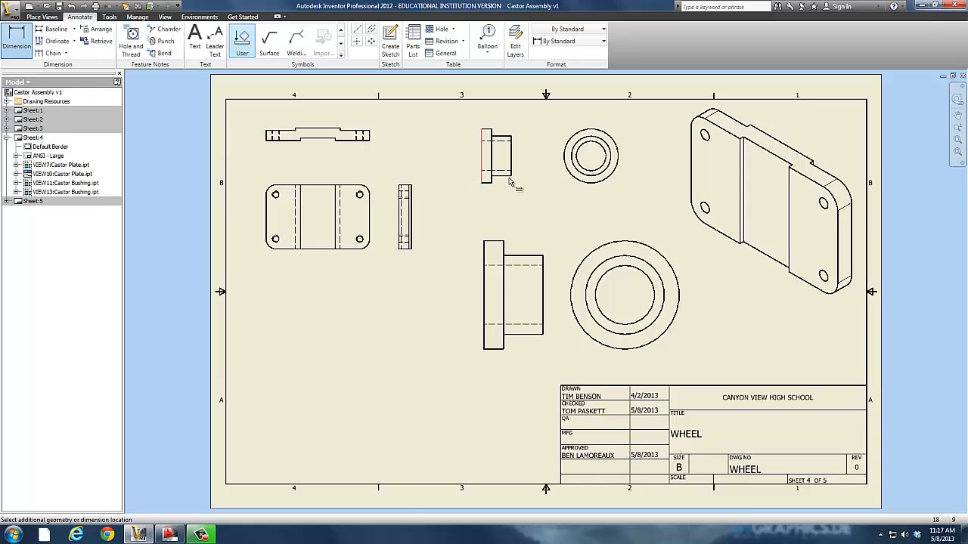
left_click(512, 177)
left_click(500, 204)
left_click(320, 249)
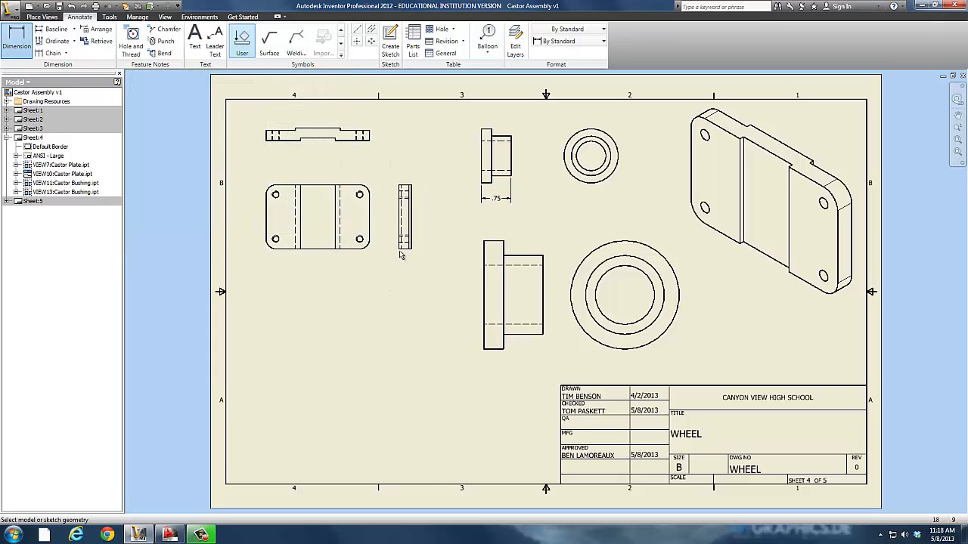
Dimension the overall length of the bushing in the enlarged lower front view, placing the dimension below the view.
left_click(484, 332)
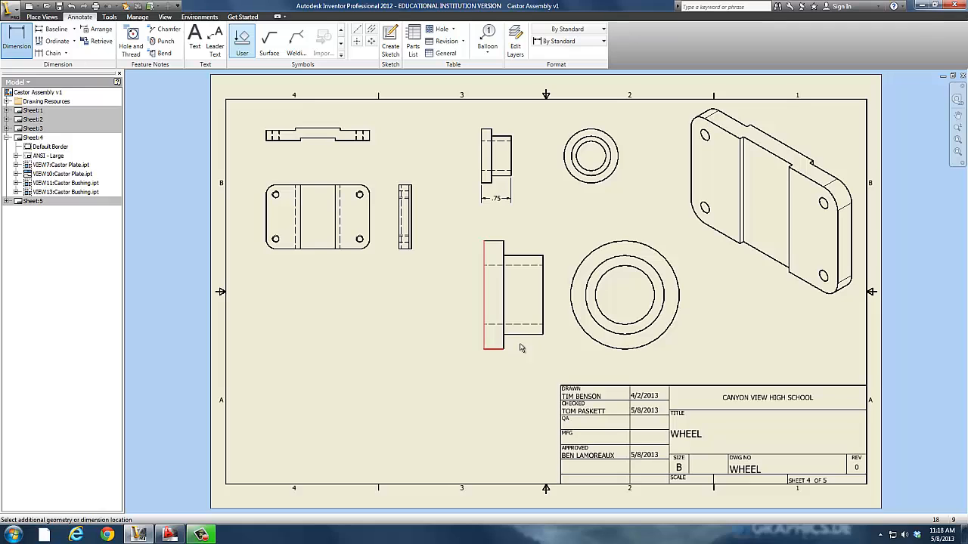
left_click(543, 334)
left_click(515, 368)
left_click(320, 248)
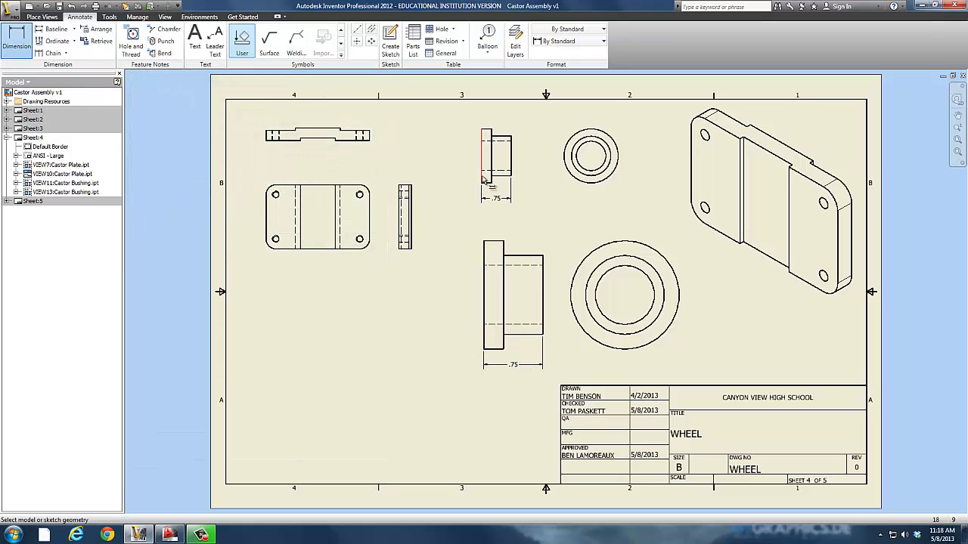